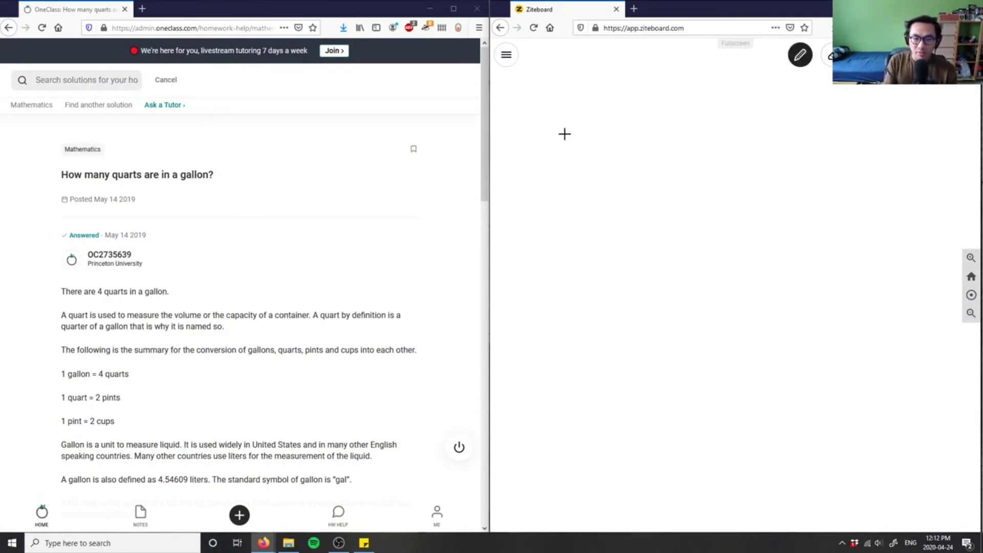
# - Handwrite '4) How many quarts' at the top of the board, redoing the sloppy number
pyautogui.moveTo(527, 130); pyautogui.dragTo(545, 153)
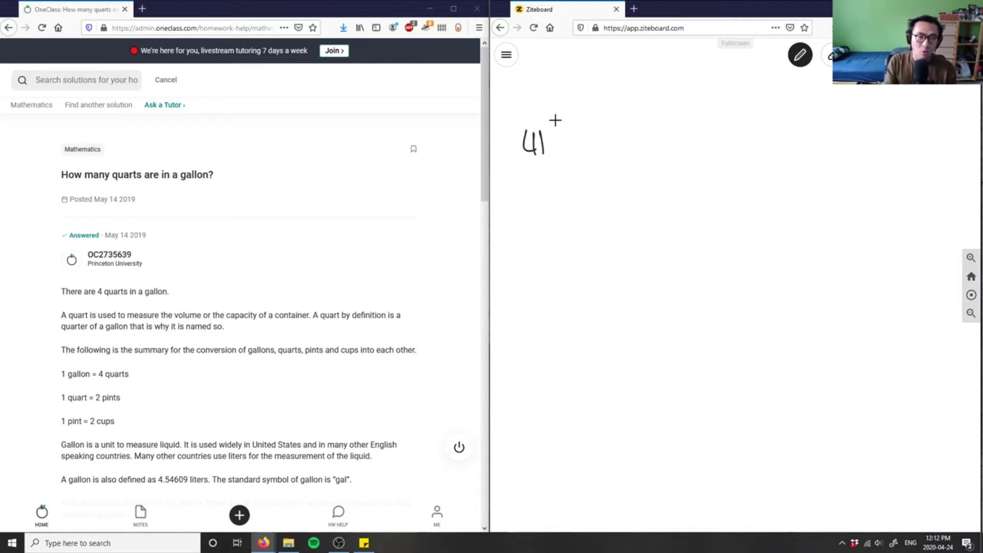
pyautogui.hotkey('ctrl', 'z')
pyautogui.hotkey('ctrl', 'z')
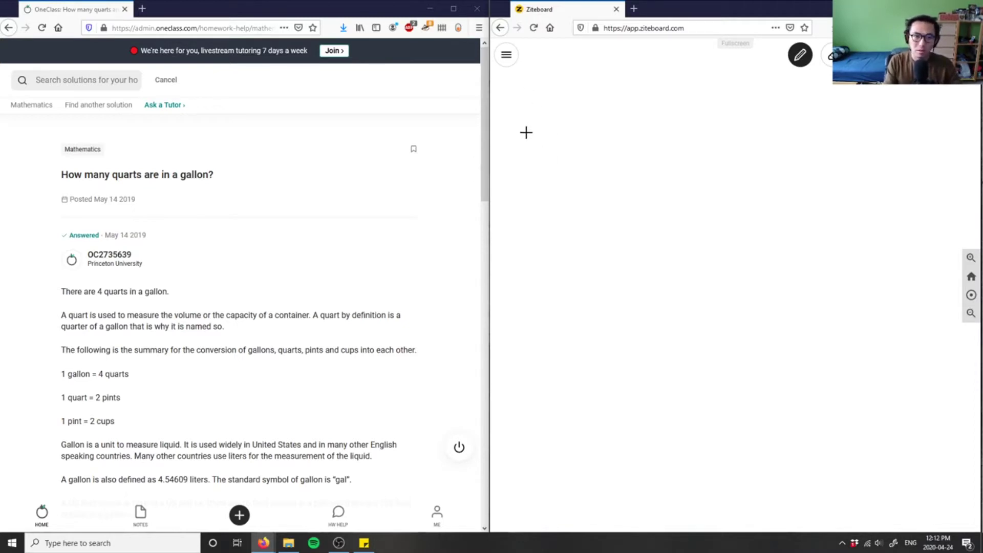
pyautogui.moveTo(526, 127); pyautogui.dragTo(553, 170)
pyautogui.moveTo(575, 132)
pyautogui.mouseDown()
pyautogui.moveTo(592, 157)
pyautogui.moveTo(672, 147)
pyautogui.moveTo(680, 171)
pyautogui.mouseUp()
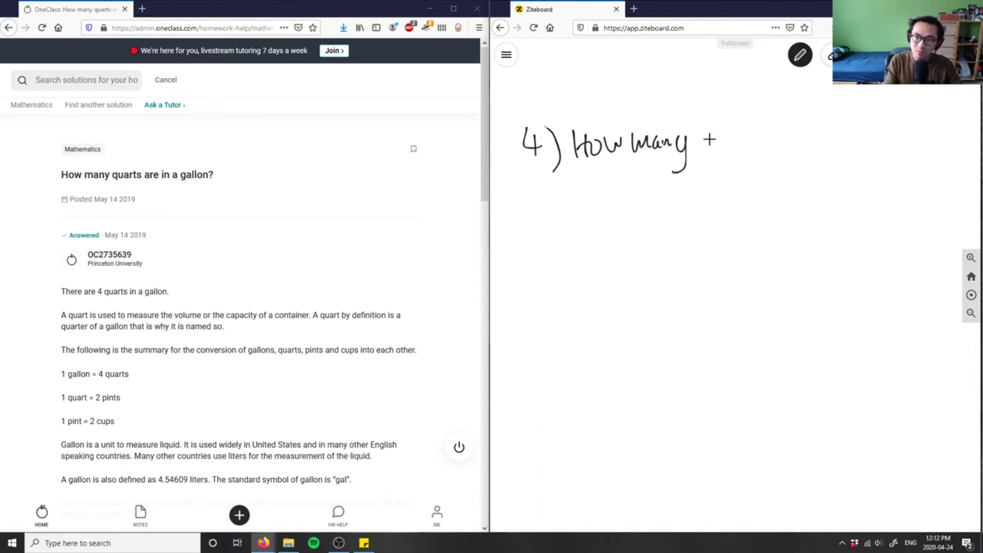
pyautogui.moveTo(710, 137)
pyautogui.mouseDown()
pyautogui.moveTo(706, 163)
pyautogui.moveTo(738, 150)
pyautogui.moveTo(857, 142)
pyautogui.moveTo(879, 167)
pyautogui.mouseUp()
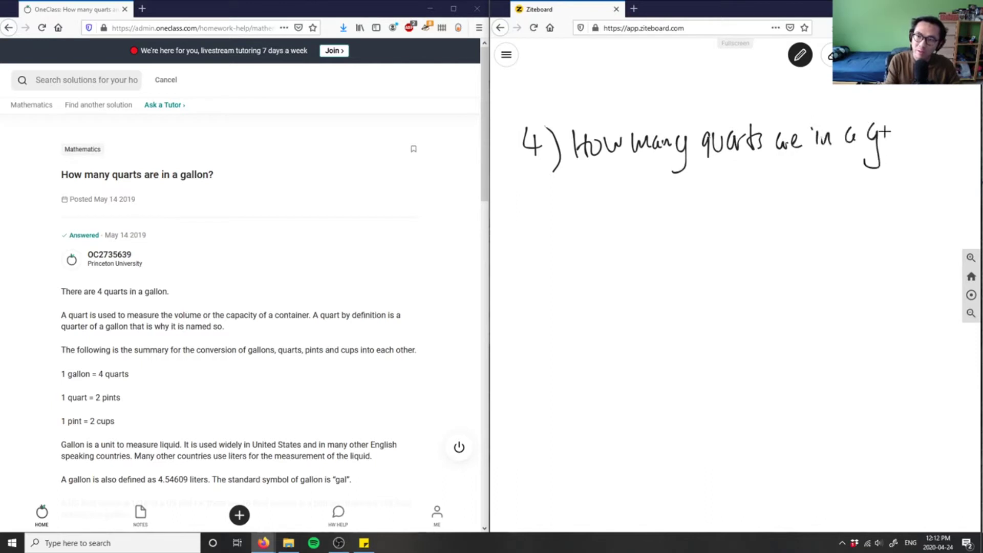
# - Finish the question with 'are in a gallon?', rewriting the messy ending
pyautogui.moveTo(883, 127); pyautogui.dragTo(918, 148)
pyautogui.click(927, 152)
pyautogui.moveTo(920, 109)
pyautogui.mouseDown()
pyautogui.moveTo(928, 143)
pyautogui.moveTo(908, 148)
pyautogui.mouseUp()
pyautogui.hotkey('ctrl', 'z')
pyautogui.hotkey('ctrl', 'z')
pyautogui.hotkey('ctrl', 'z')
pyautogui.moveTo(914, 131); pyautogui.dragTo(927, 146)
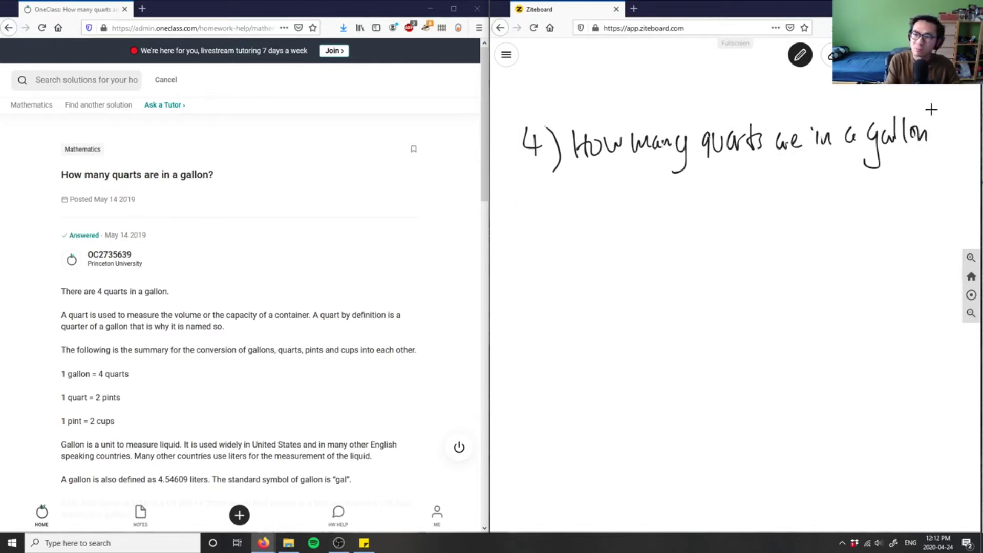
pyautogui.moveTo(926, 104); pyautogui.dragTo(939, 126)
pyautogui.click(938, 142)
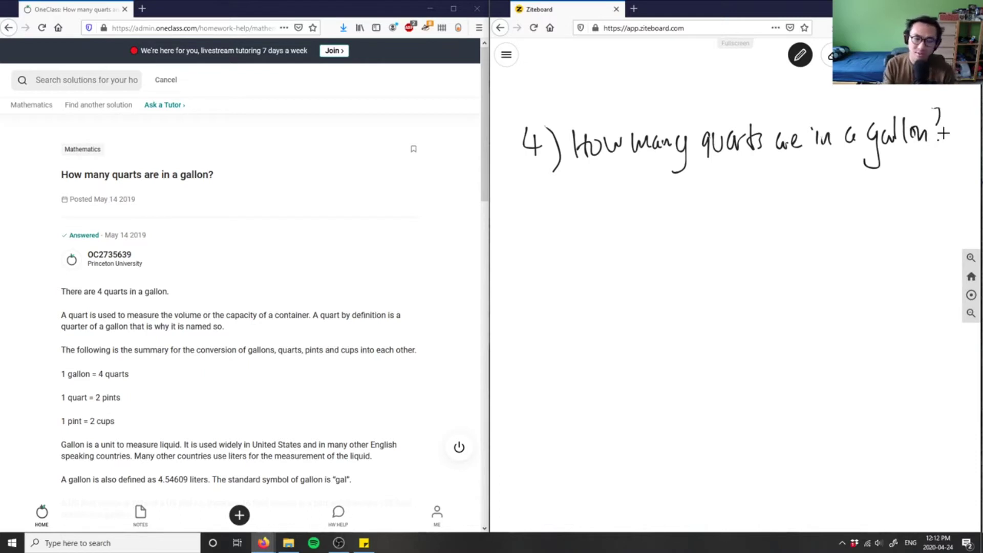
# - Write '↳ Imperial System' in blue under the question, then return the pen to black
pyautogui.click(801, 55)
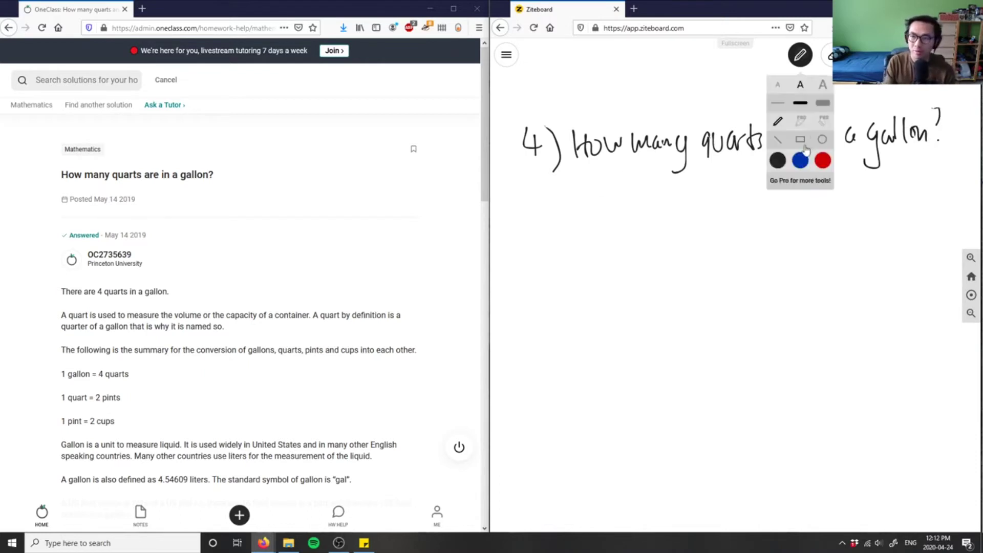
pyautogui.click(801, 55)
pyautogui.click(800, 160)
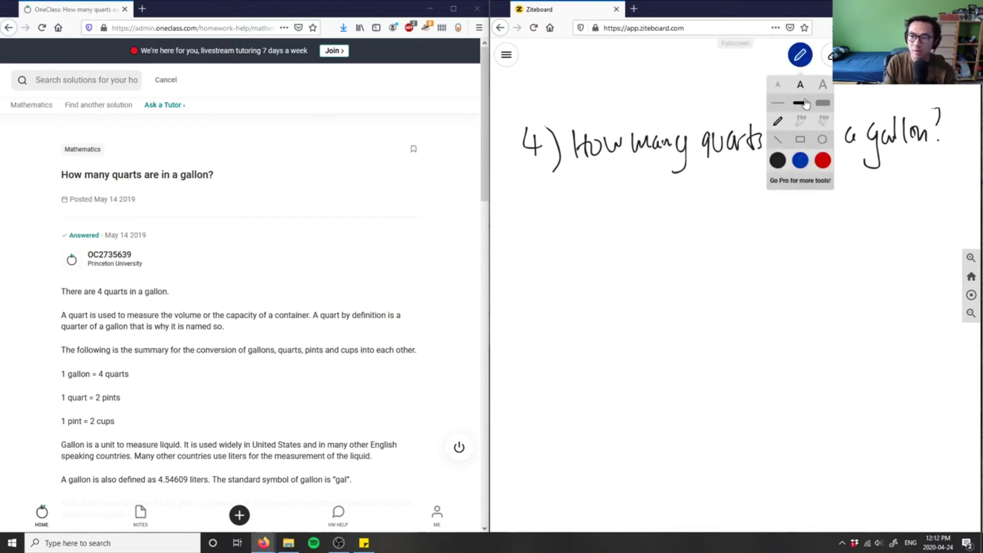
pyautogui.click(800, 56)
pyautogui.moveTo(551, 201)
pyautogui.mouseDown()
pyautogui.moveTo(611, 223)
pyautogui.moveTo(636, 206)
pyautogui.moveTo(696, 231)
pyautogui.mouseUp()
pyautogui.moveTo(706, 196)
pyautogui.mouseDown()
pyautogui.moveTo(730, 209)
pyautogui.moveTo(757, 205)
pyautogui.mouseUp()
pyautogui.click(800, 55)
pyautogui.click(779, 160)
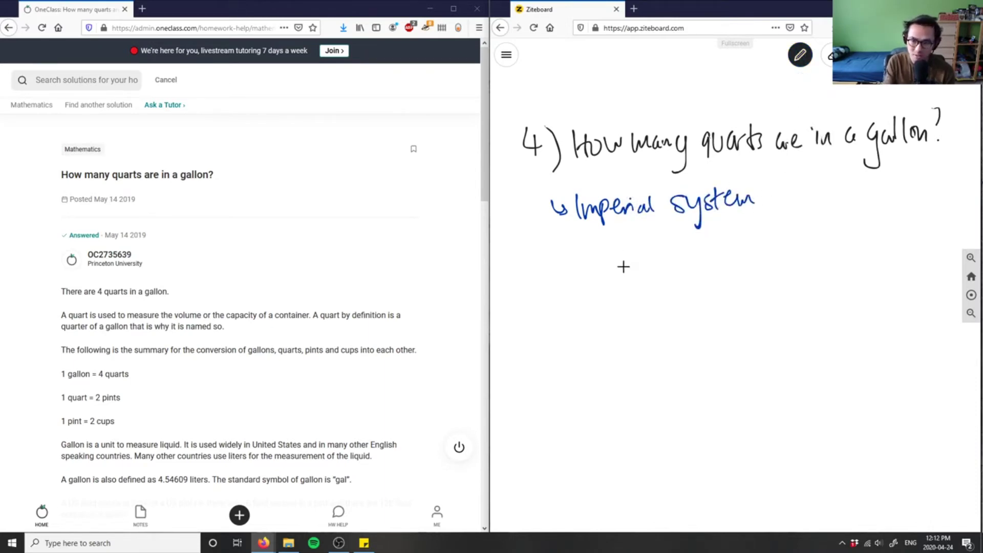
# - Handwrite the first conversion line '1 gallon = 4 quarts' below the note
pyautogui.moveTo(601, 262)
pyautogui.mouseDown()
pyautogui.moveTo(604, 289)
pyautogui.moveTo(631, 298)
pyautogui.moveTo(653, 285)
pyautogui.mouseUp()
pyautogui.moveTo(661, 261)
pyautogui.mouseDown()
pyautogui.moveTo(667, 276)
pyautogui.moveTo(716, 272)
pyautogui.mouseUp()
pyautogui.moveTo(704, 281)
pyautogui.mouseDown()
pyautogui.moveTo(777, 291)
pyautogui.moveTo(806, 283)
pyautogui.mouseUp()
pyautogui.moveTo(802, 266); pyautogui.dragTo(816, 280)
pyautogui.moveTo(725, 271); pyautogui.dragTo(738, 270)
pyautogui.moveTo(731, 264)
pyautogui.mouseDown()
pyautogui.moveTo(731, 277)
pyautogui.moveTo(747, 272)
pyautogui.mouseUp()
pyautogui.moveTo(740, 257); pyautogui.dragTo(740, 289)
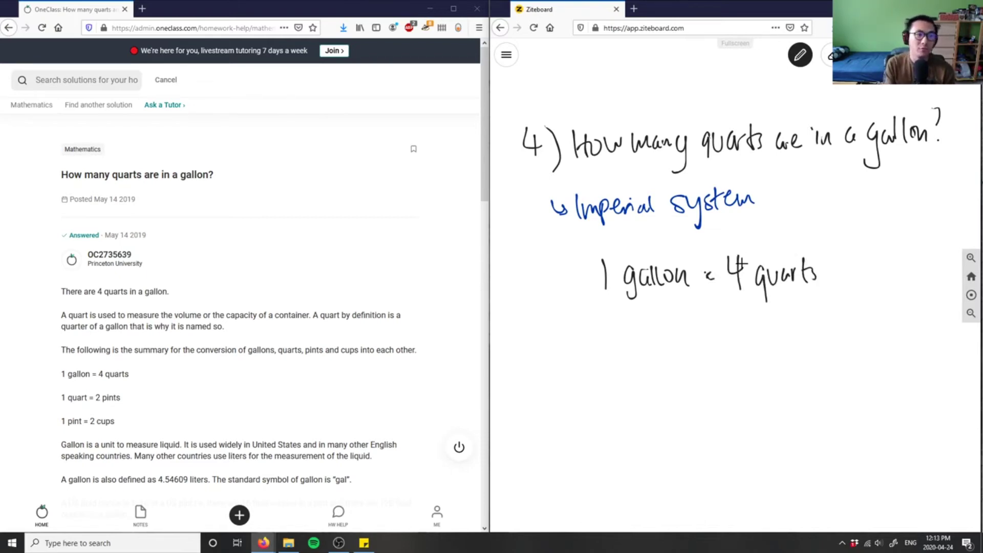
# - Handwrite '1 quart = 2 pints' and '1 pint = 2 cups' on the next lines
pyautogui.moveTo(611, 322)
pyautogui.mouseDown()
pyautogui.moveTo(612, 353)
pyautogui.moveTo(634, 357)
pyautogui.moveTo(663, 343)
pyautogui.mouseUp()
pyautogui.moveTo(663, 329)
pyautogui.mouseDown()
pyautogui.moveTo(672, 354)
pyautogui.moveTo(700, 332)
pyautogui.mouseUp()
pyautogui.moveTo(689, 340)
pyautogui.mouseDown()
pyautogui.moveTo(765, 354)
pyautogui.moveTo(816, 335)
pyautogui.mouseUp()
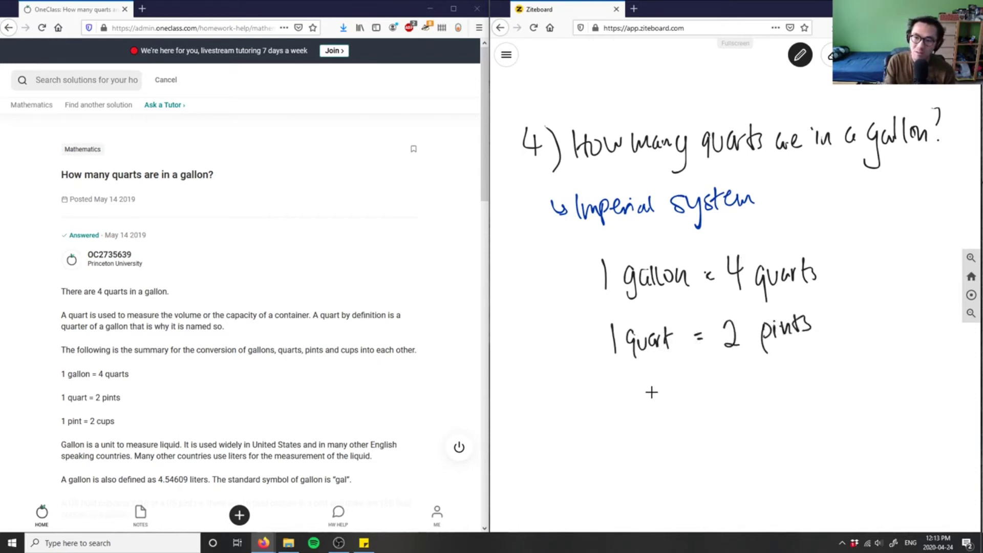
pyautogui.moveTo(622, 385)
pyautogui.mouseDown()
pyautogui.moveTo(626, 421)
pyautogui.moveTo(642, 430)
pyautogui.mouseUp()
pyautogui.moveTo(641, 394)
pyautogui.mouseDown()
pyautogui.moveTo(662, 409)
pyautogui.moveTo(690, 407)
pyautogui.mouseUp()
pyautogui.moveTo(697, 388)
pyautogui.mouseDown()
pyautogui.moveTo(710, 400)
pyautogui.moveTo(768, 399)
pyautogui.mouseUp()
pyautogui.moveTo(780, 381)
pyautogui.mouseDown()
pyautogui.moveTo(795, 419)
pyautogui.moveTo(814, 404)
pyautogui.mouseUp()
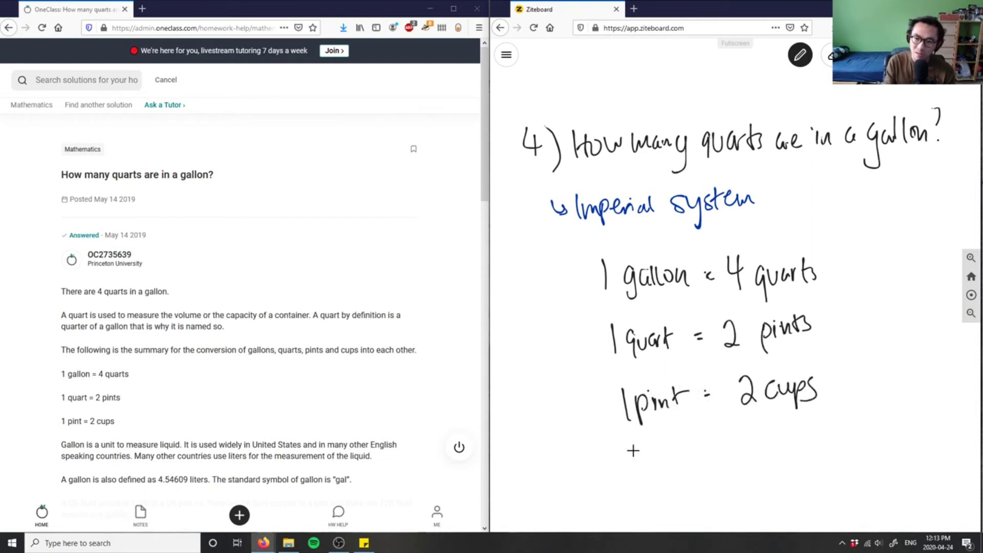
# - Handwrite '1 cup = 8 fl. oz.' and draw a box around all four conversions
pyautogui.moveTo(630, 443); pyautogui.dragTo(642, 474)
pyautogui.moveTo(665, 453); pyautogui.dragTo(692, 482)
pyautogui.moveTo(694, 457); pyautogui.dragTo(763, 459)
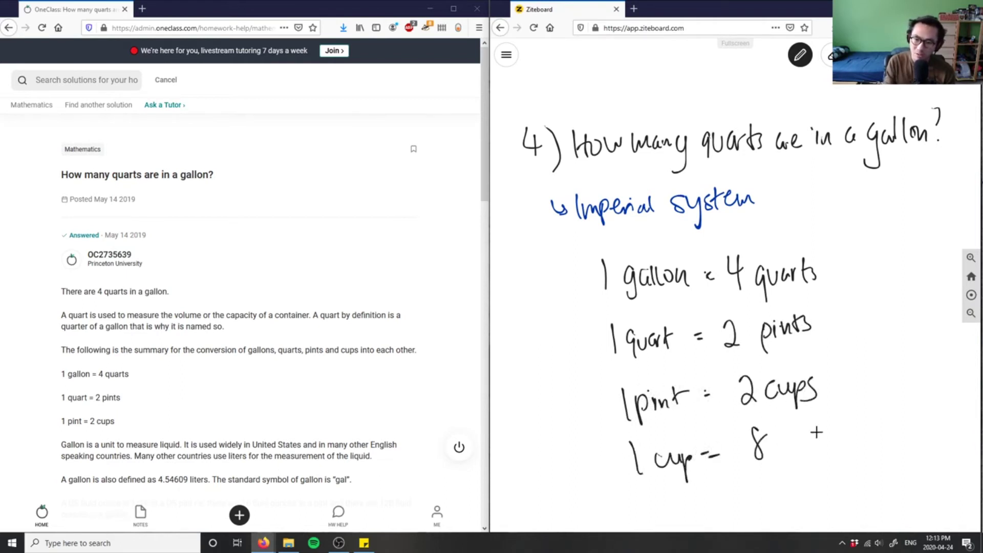
pyautogui.moveTo(799, 428)
pyautogui.mouseDown()
pyautogui.moveTo(791, 467)
pyautogui.moveTo(810, 460)
pyautogui.mouseUp()
pyautogui.moveTo(823, 436); pyautogui.dragTo(838, 457)
pyautogui.moveTo(842, 441); pyautogui.dragTo(852, 457)
pyautogui.click(855, 448)
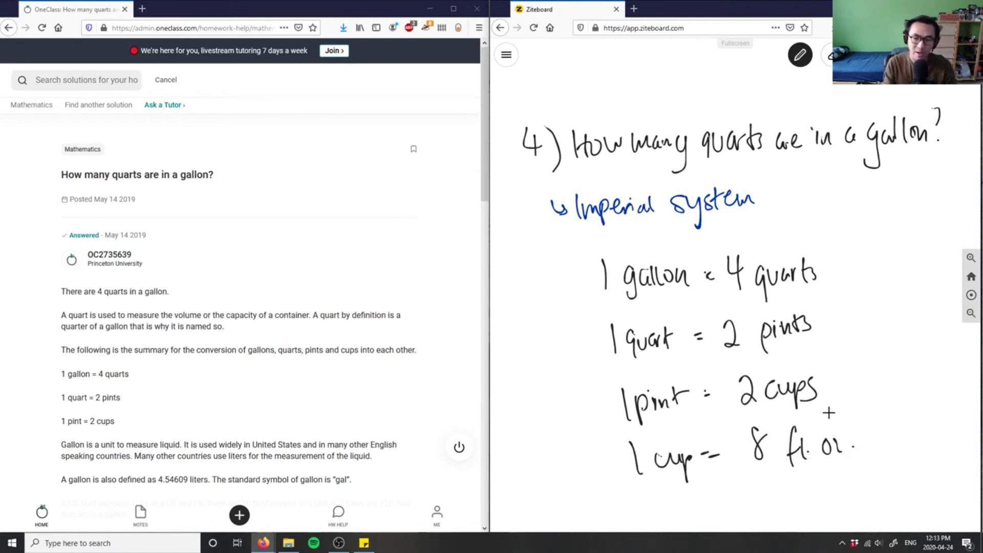
pyautogui.moveTo(569, 261)
pyautogui.mouseDown()
pyautogui.moveTo(573, 322)
pyautogui.moveTo(841, 231)
pyautogui.moveTo(860, 438)
pyautogui.moveTo(632, 479)
pyautogui.moveTo(573, 315)
pyautogui.mouseUp()
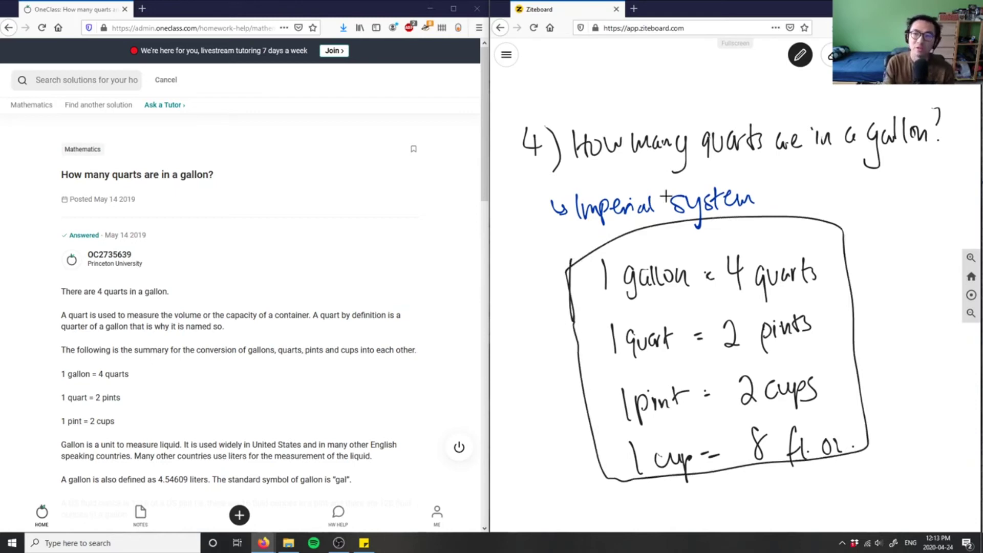
pyautogui.click(800, 54)
# - Switch the pen to red and circle '1 gallon = 4 quarts' inside the box
pyautogui.click(803, 164)
pyautogui.click(802, 61)
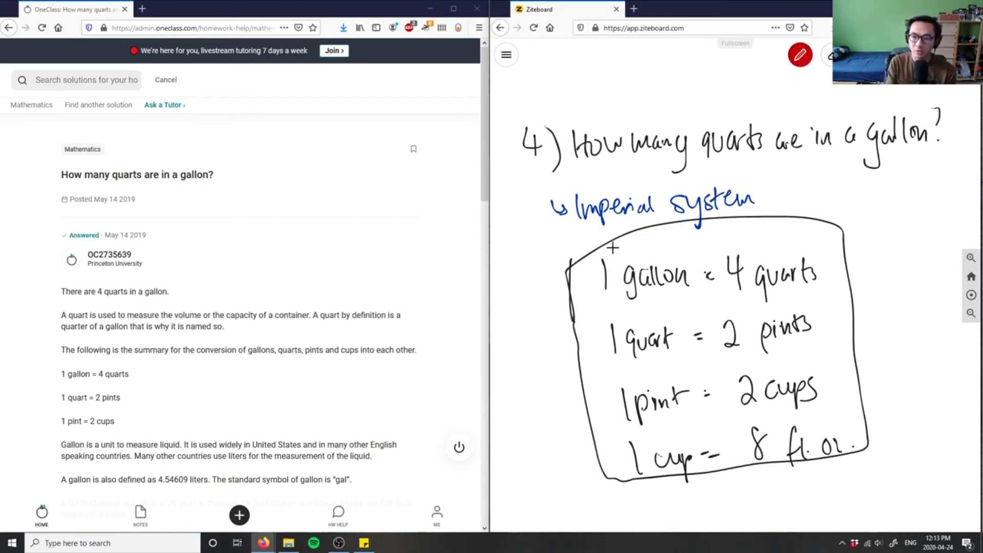
pyautogui.moveTo(686, 240)
pyautogui.mouseDown()
pyautogui.moveTo(696, 307)
pyautogui.moveTo(815, 264)
pyautogui.moveTo(669, 244)
pyautogui.mouseUp()
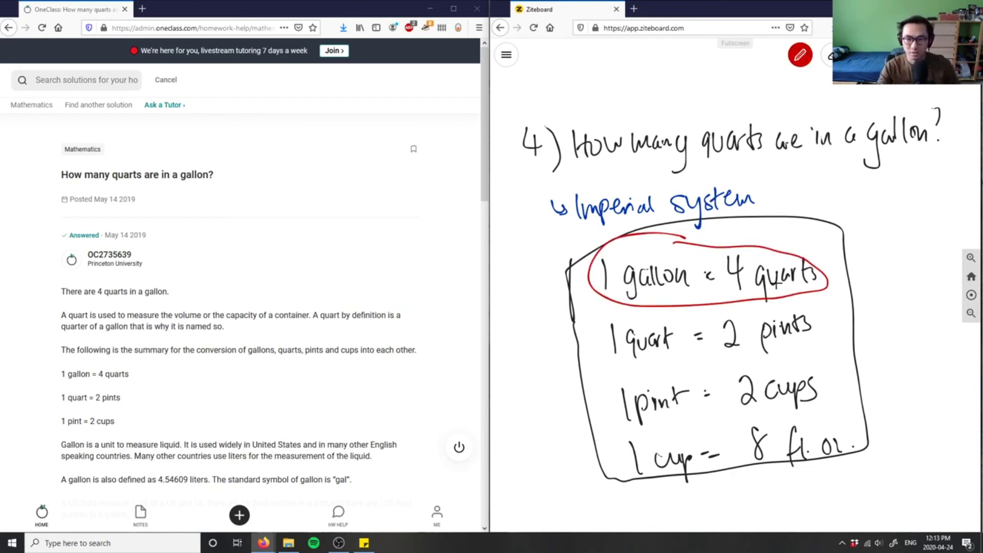
pyautogui.moveTo(85, 292); pyautogui.dragTo(132, 292)
pyautogui.click(253, 318)
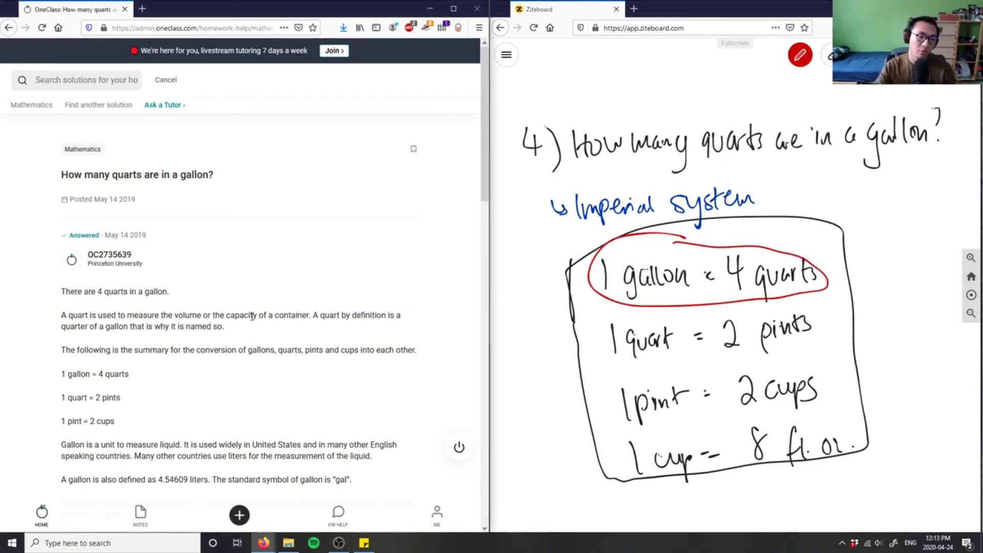
pyautogui.scroll(-5, 217, 316)
pyautogui.scroll(-5, 231, 307)
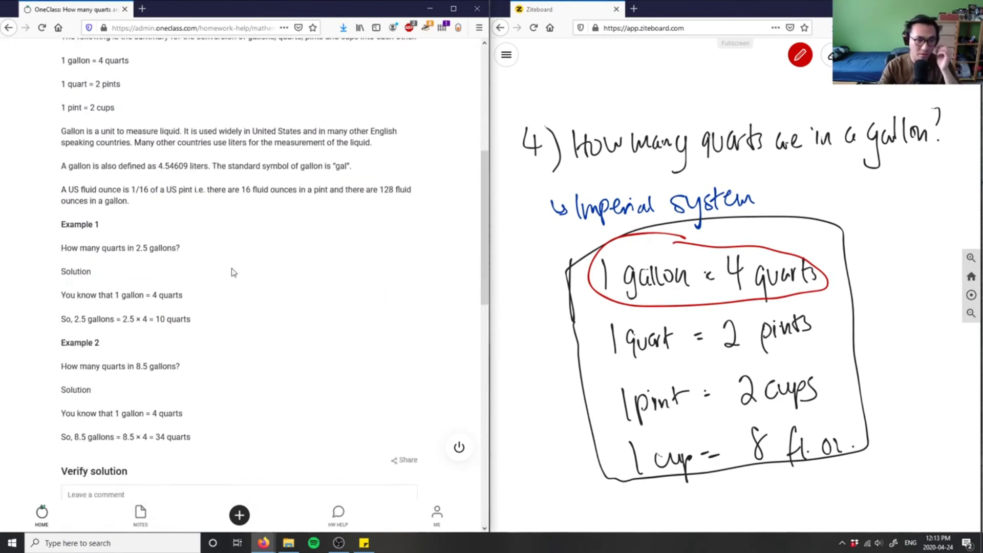
pyautogui.scroll(-5, 262, 323)
# - Start a comment in the OneClass Verify solution box
pyautogui.click(267, 348)
pyautogui.write('Gr')
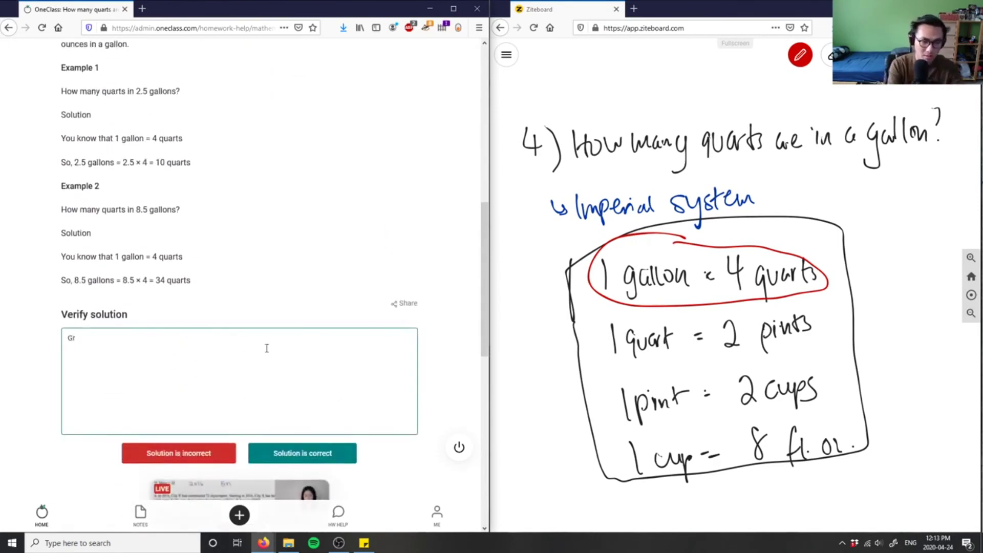